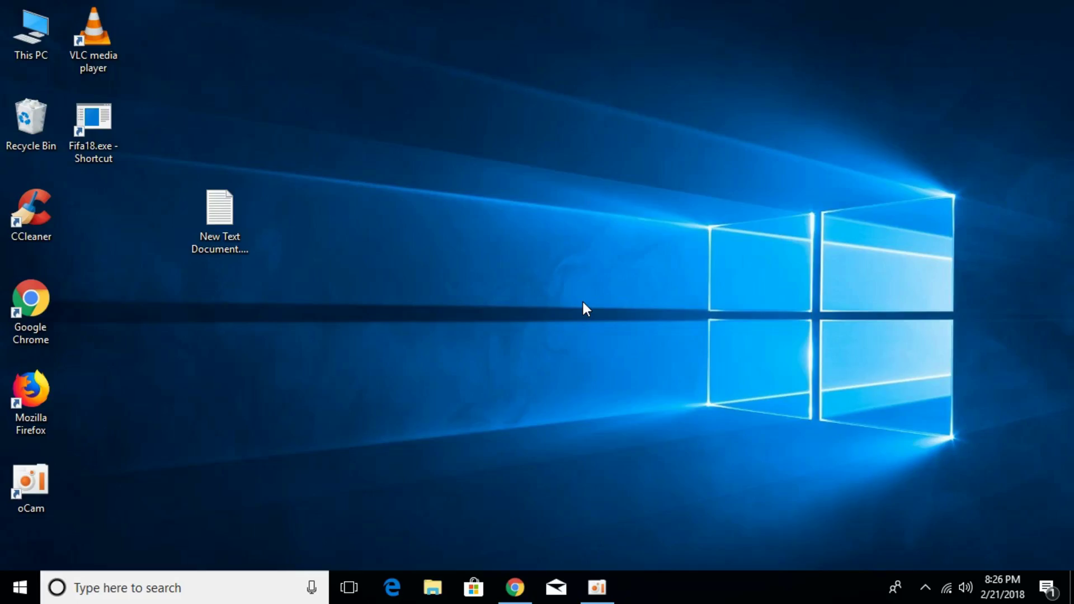
- Search the Start menu for the Change User Account Control settings entry
click(16, 587)
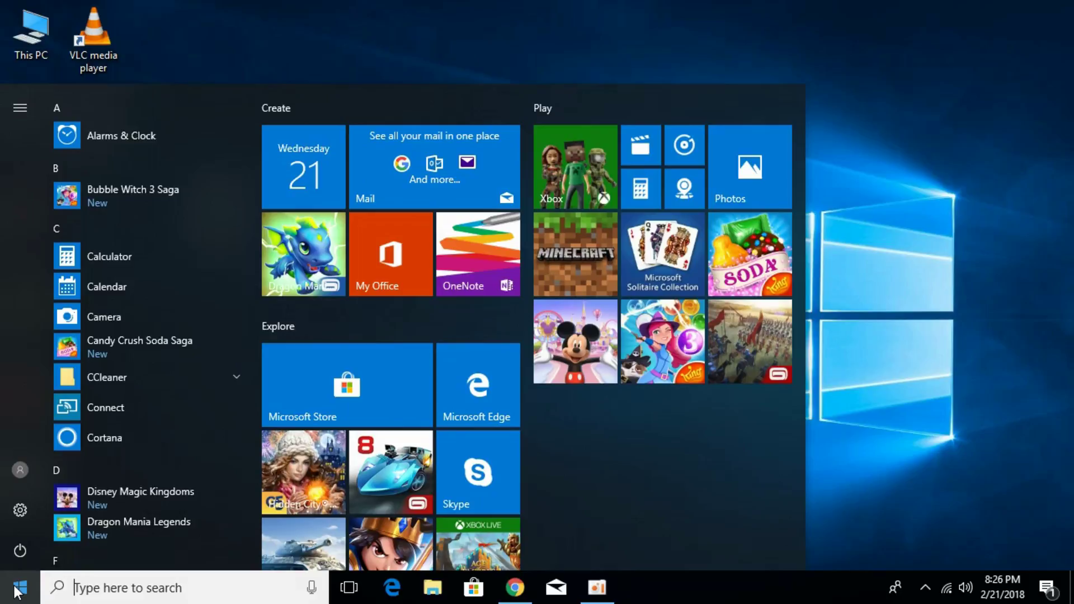
text(ch)
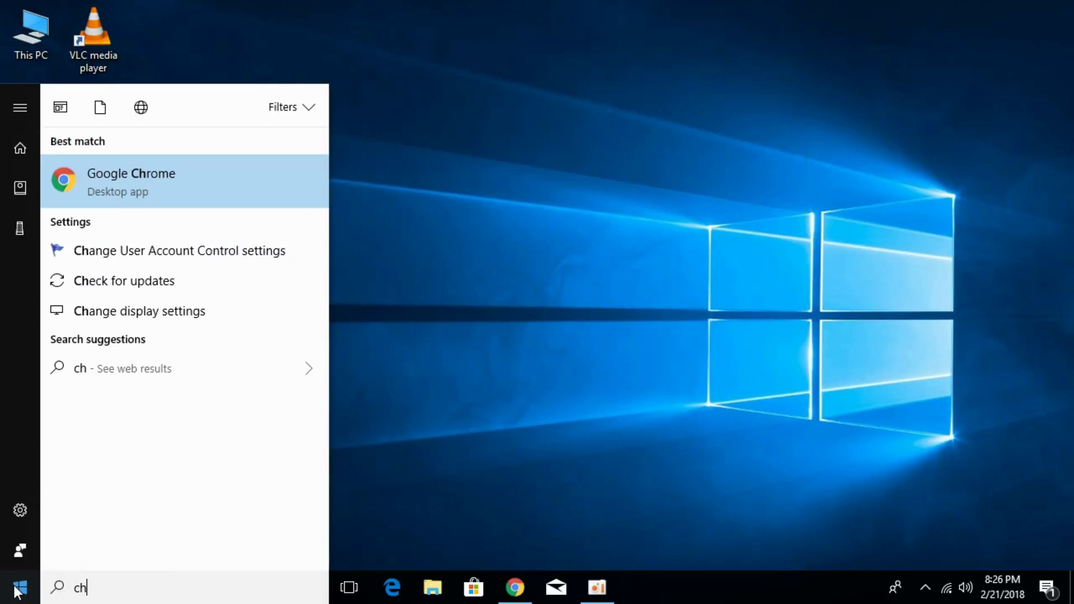
text(ange )
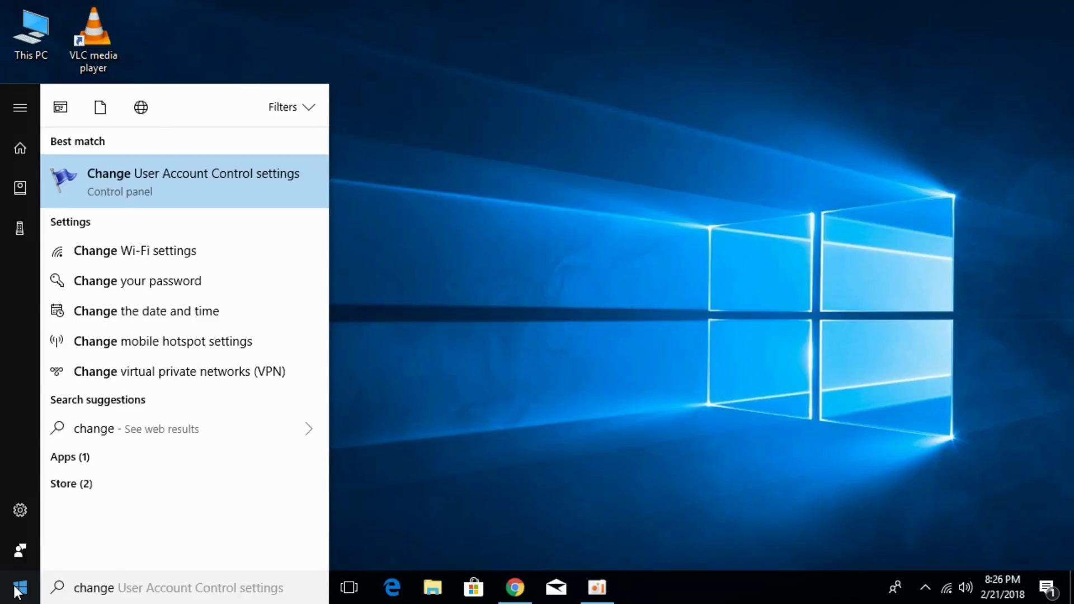
text(u)
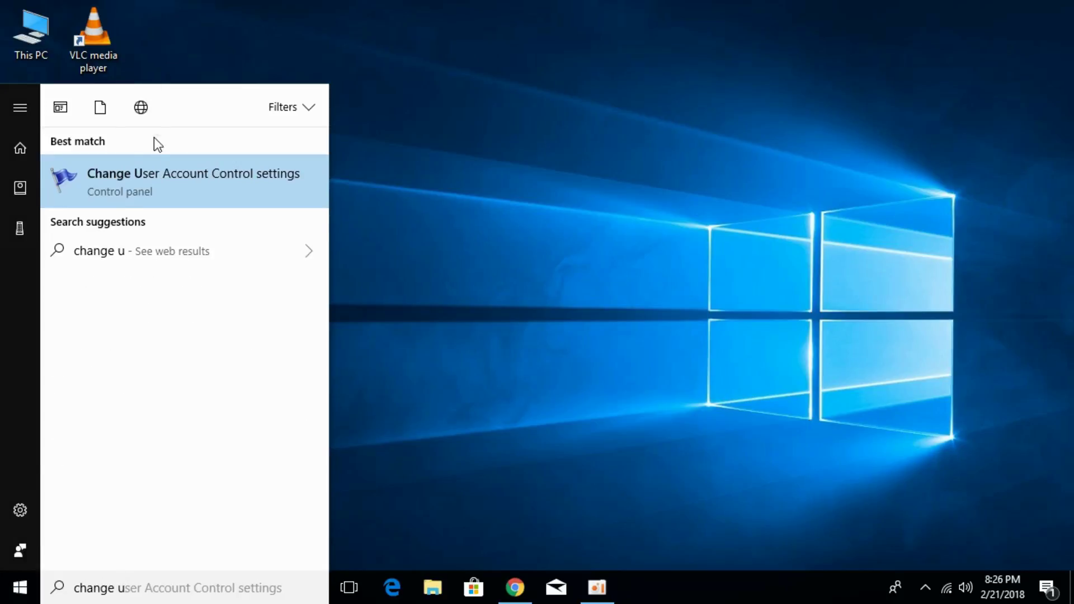
mouse_move(185, 182)
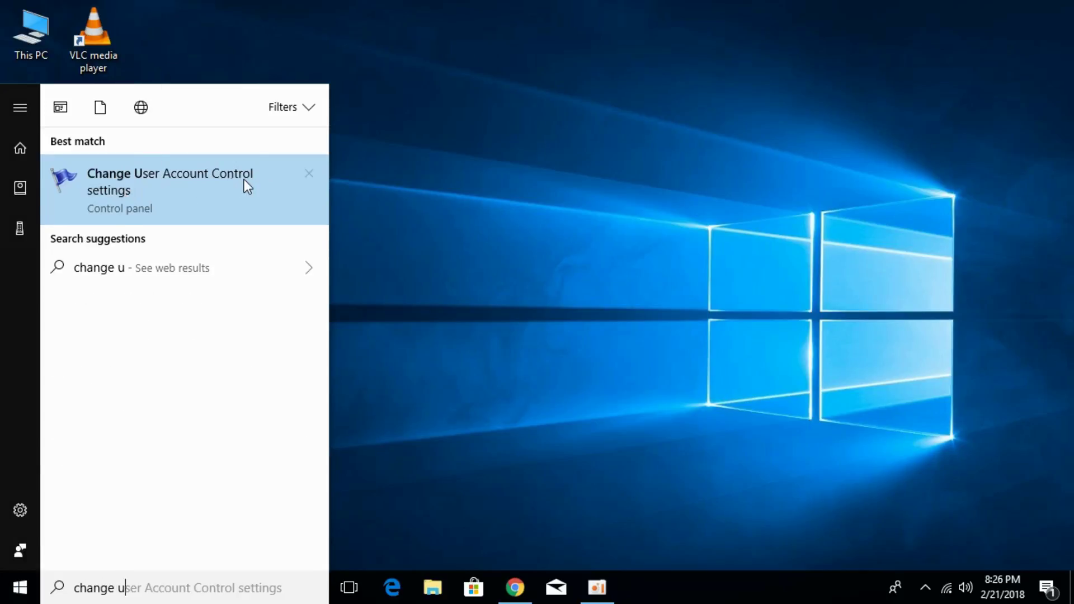
- Raise the UAC notification slider to the default level and confirm with OK
click(134, 187)
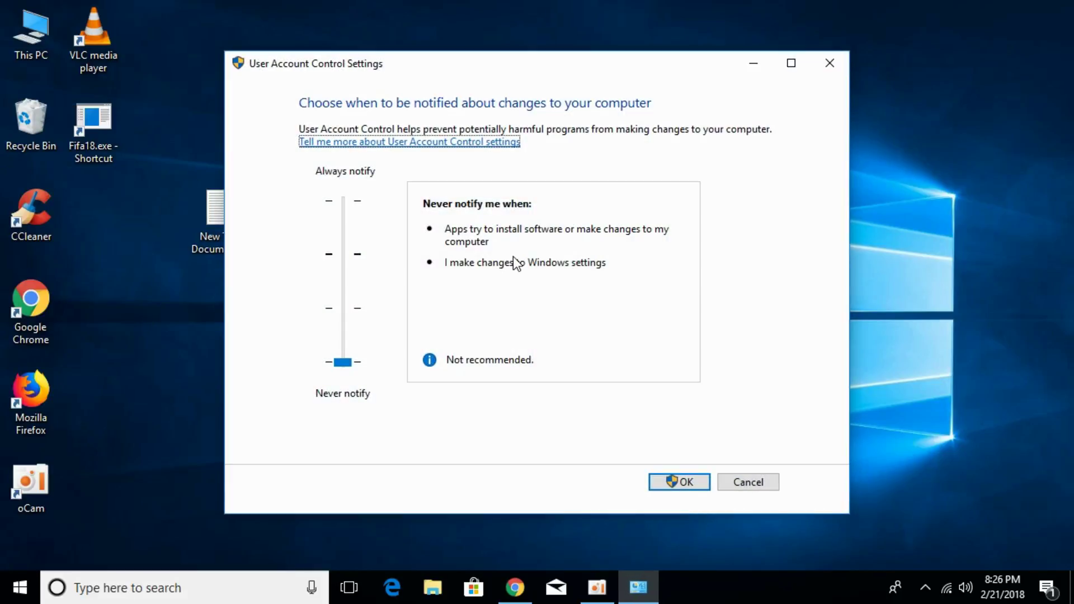
mouse_move(342, 362)
mouse_down()
mouse_move(348, 275)
mouse_move(327, 244)
mouse_up()
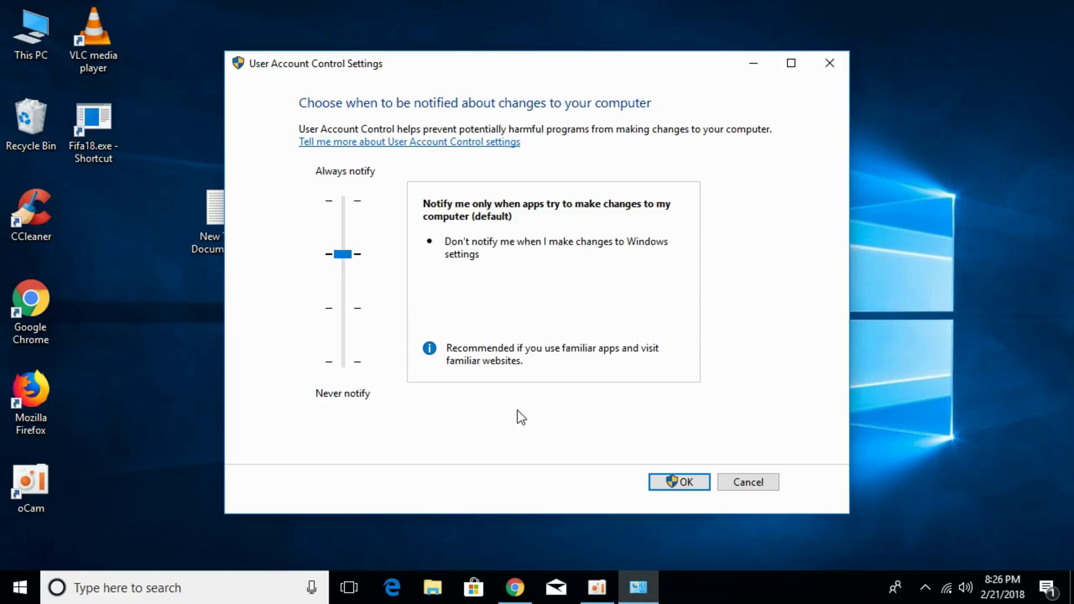
click(670, 483)
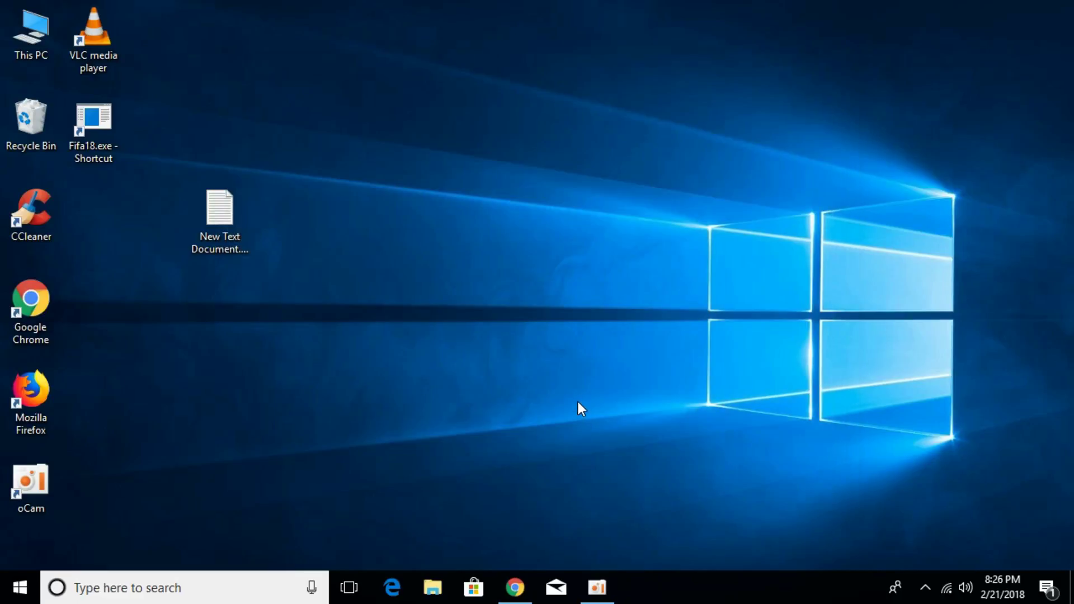
- Search Start for "local se" and launch the Local Security Policy app
click(20, 588)
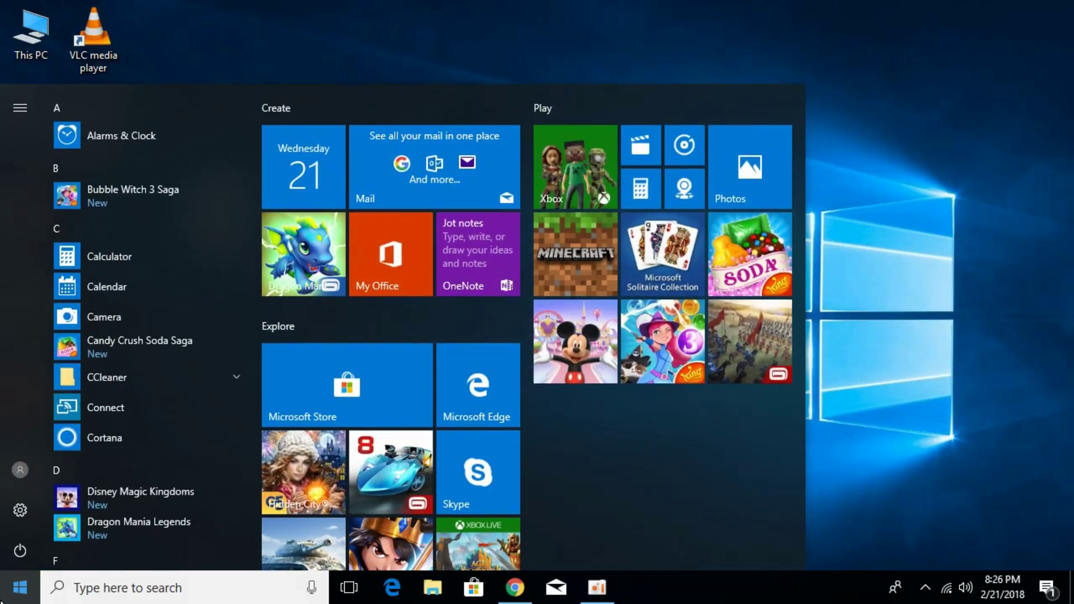
text(localse)
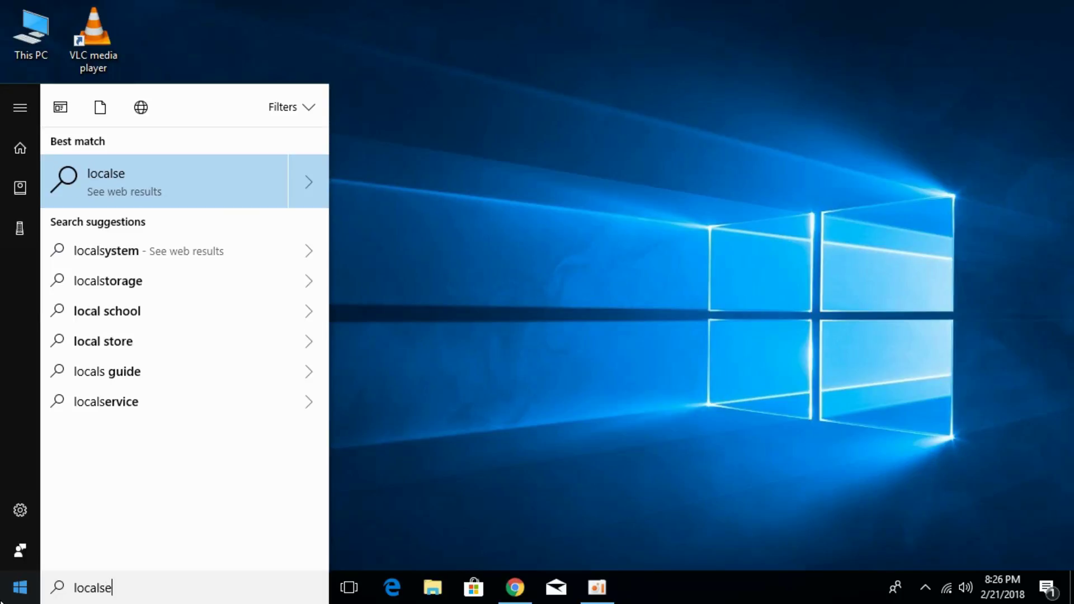
text(c)
key(BackSpace)
key(BackSpace)
key(BackSpace)
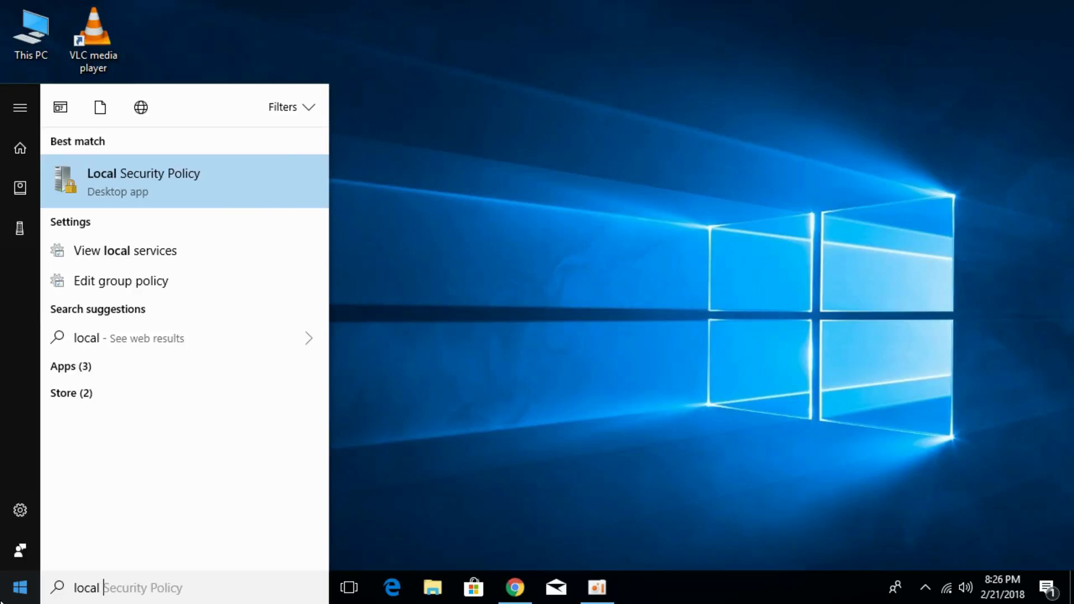
text(se)
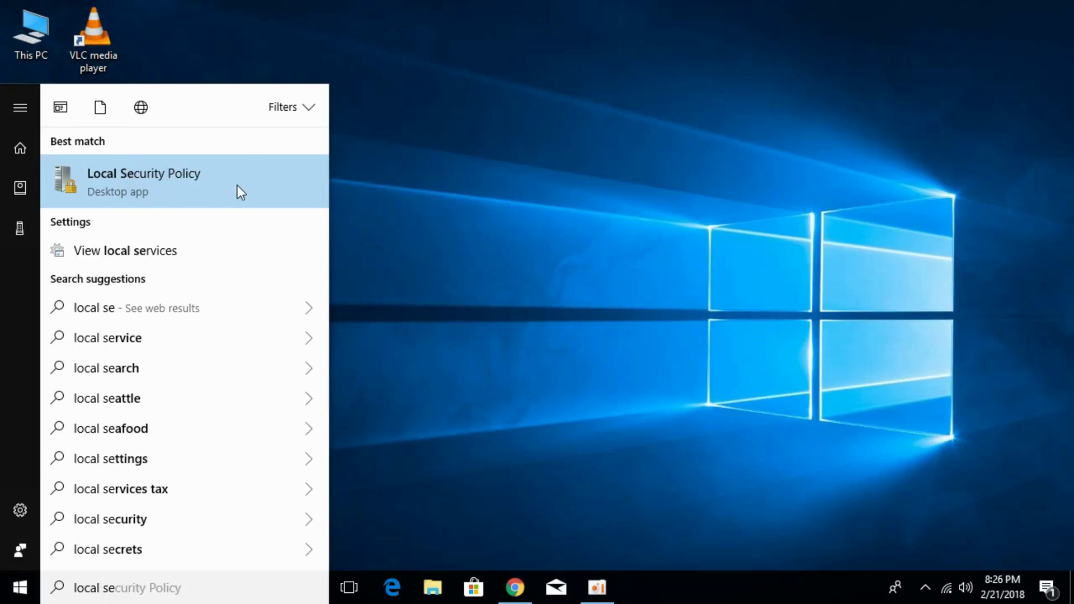
click(160, 181)
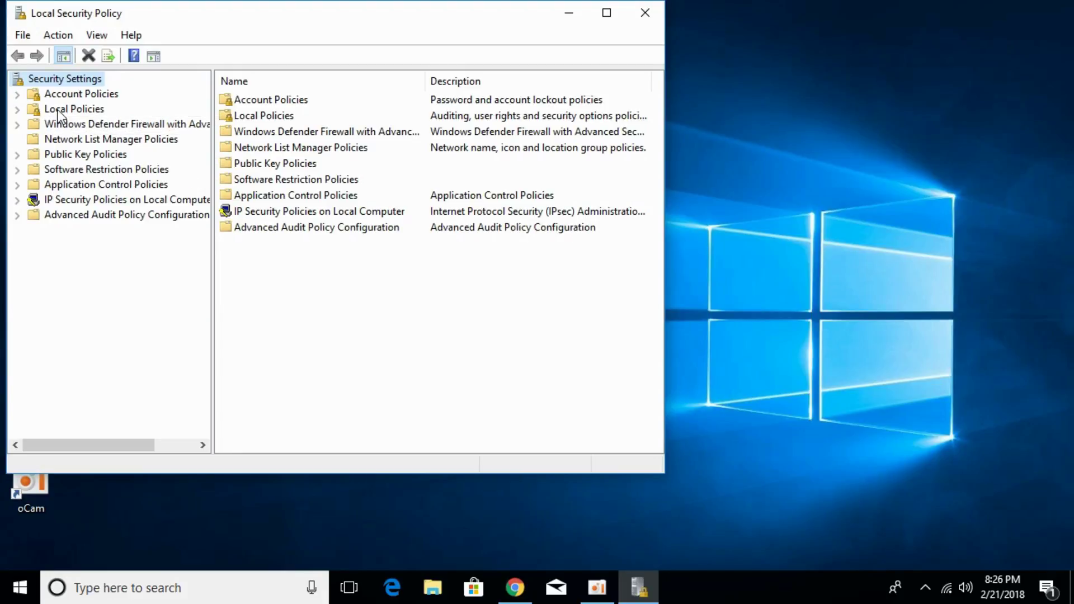
- Show Local Policies > Security Options maximized with the Allow UIAccess applications policy selected and names readable
double_click(72, 106)
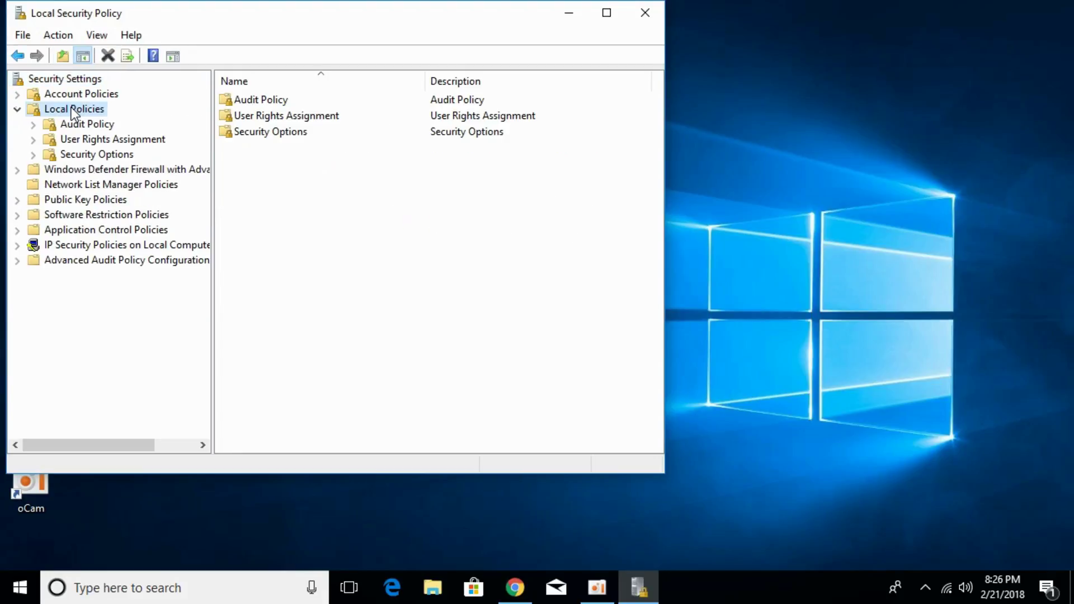
click(92, 156)
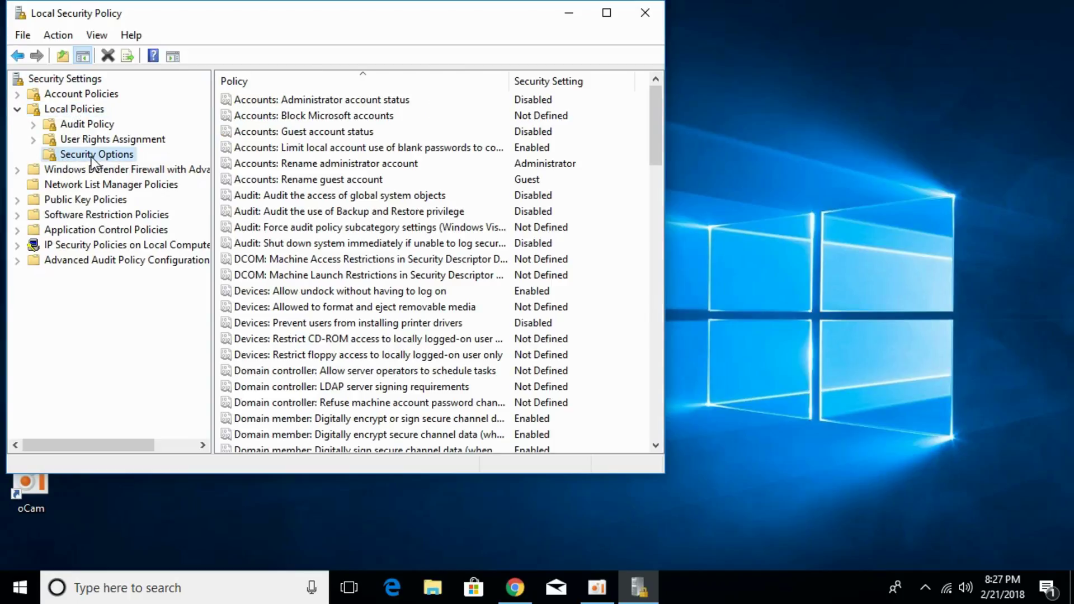
click(606, 17)
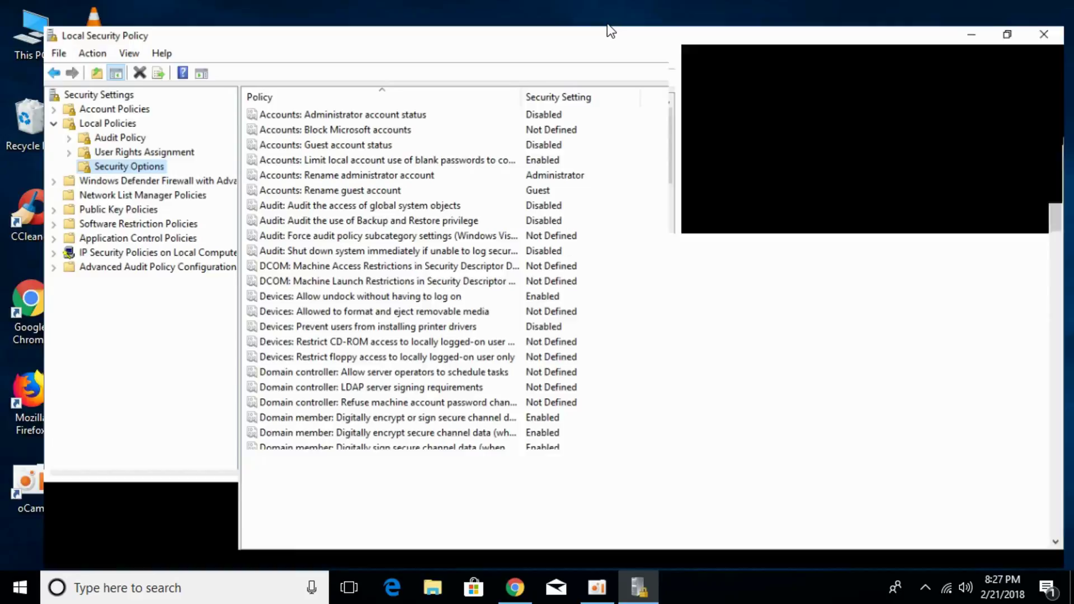
drag(499, 68, 604, 72)
scroll(501, 287, down, 6)
scroll(501, 288, down, 7)
scroll(501, 288, down, 4)
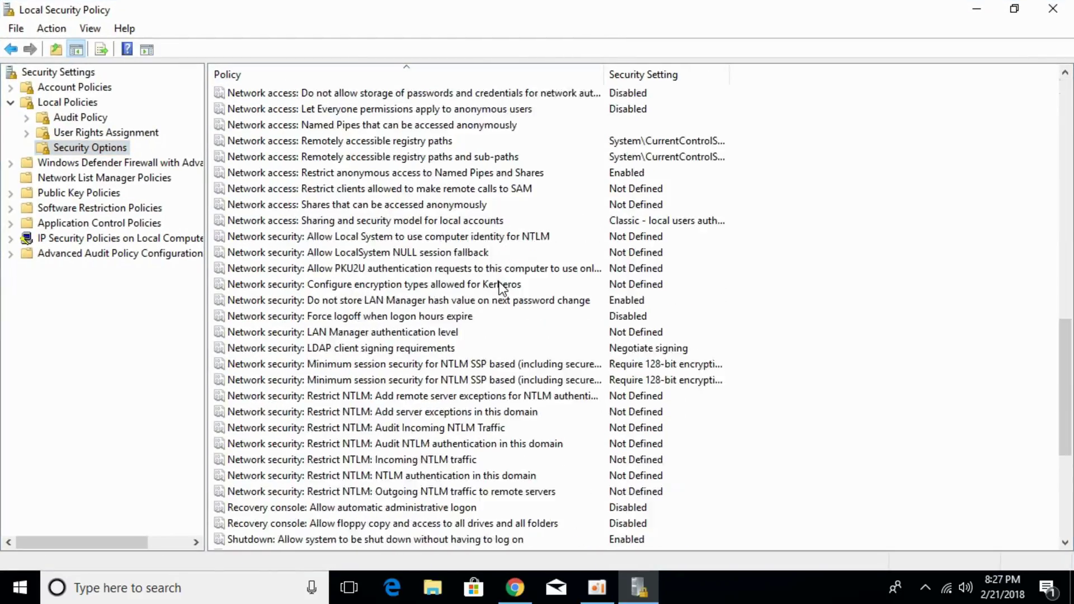
scroll(500, 288, down, 3)
scroll(501, 288, down, 3)
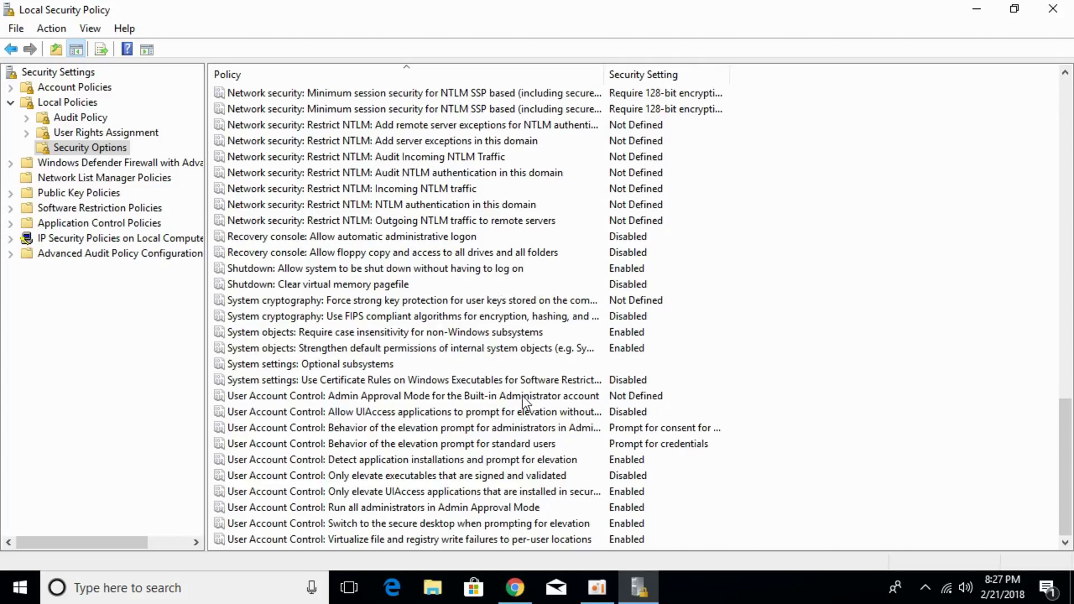
click(475, 414)
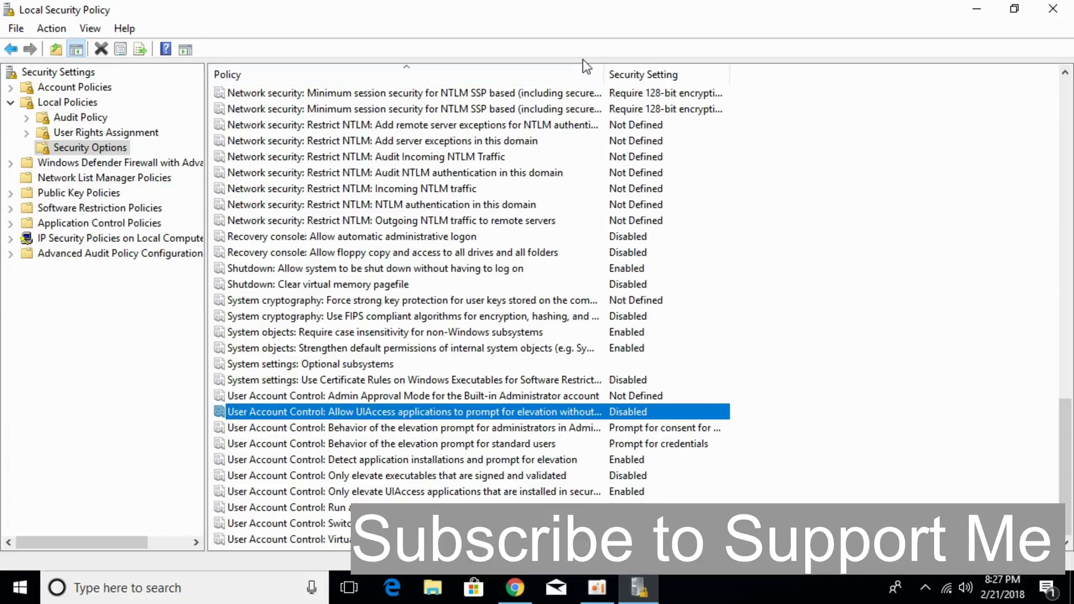
drag(605, 74, 794, 73)
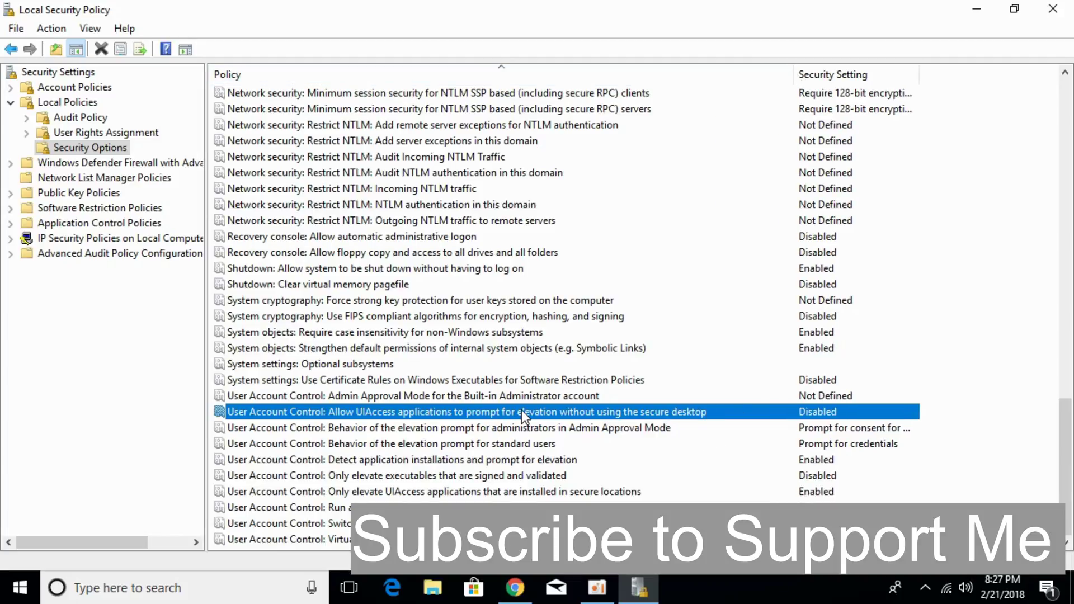
- Set the Allow UIAccess applications to prompt for elevation policy to Enabled and apply it
double_click(423, 412)
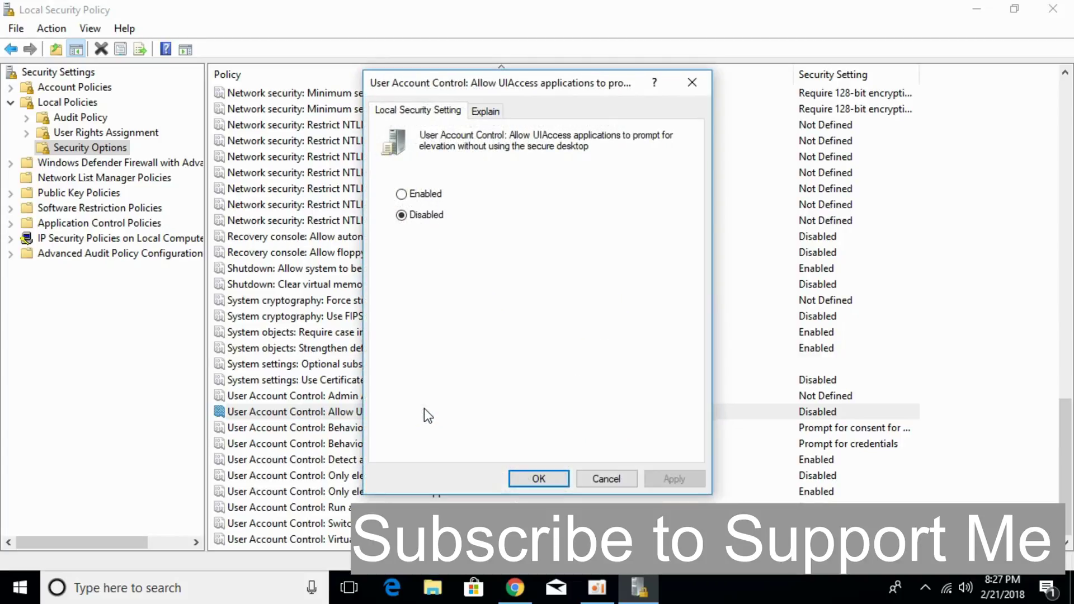
click(402, 195)
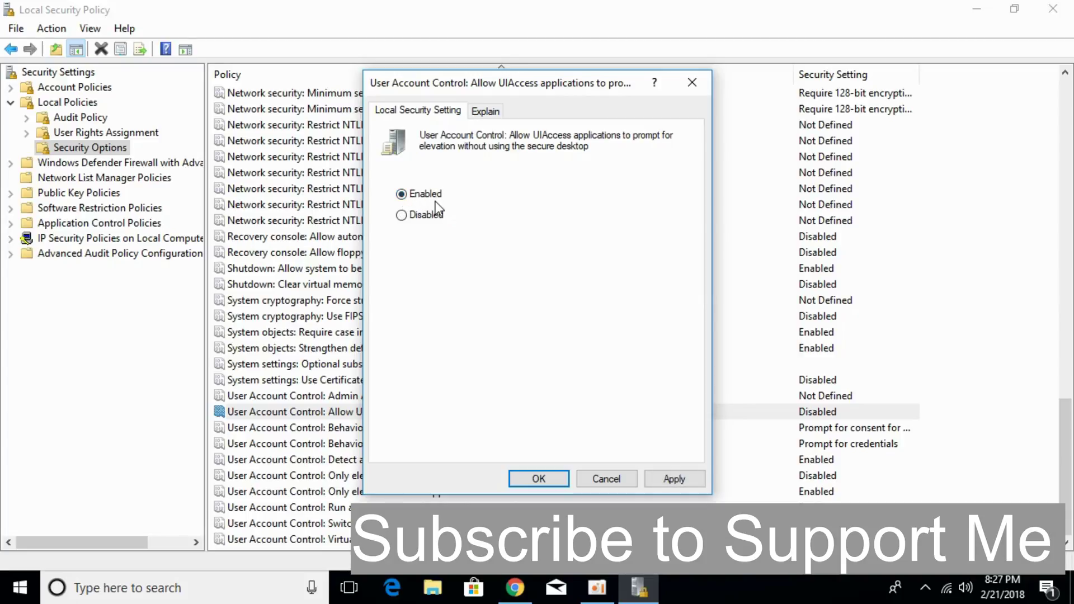
click(672, 479)
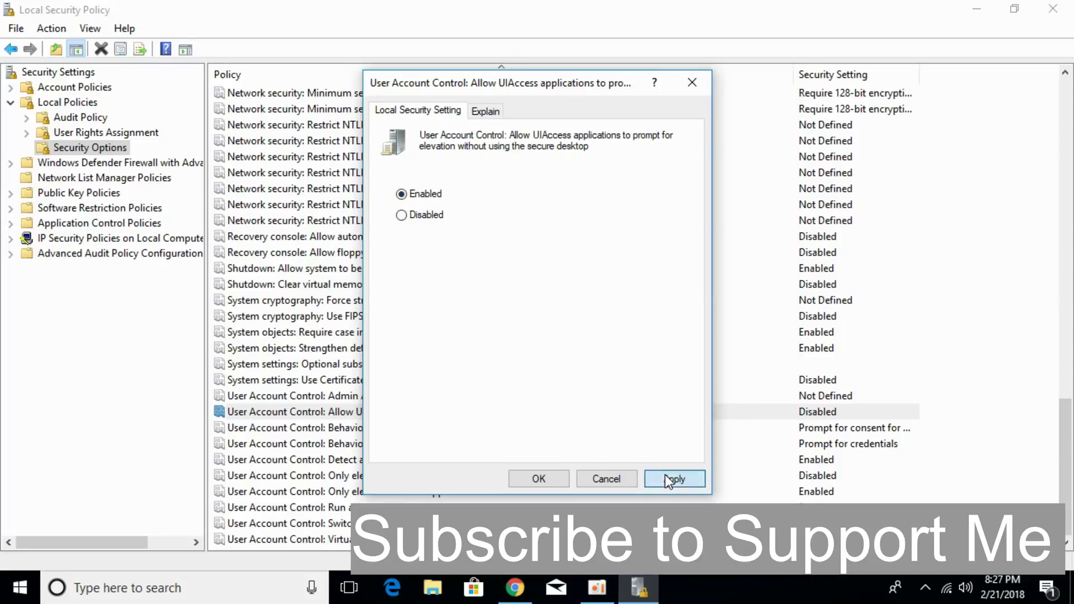
click(538, 479)
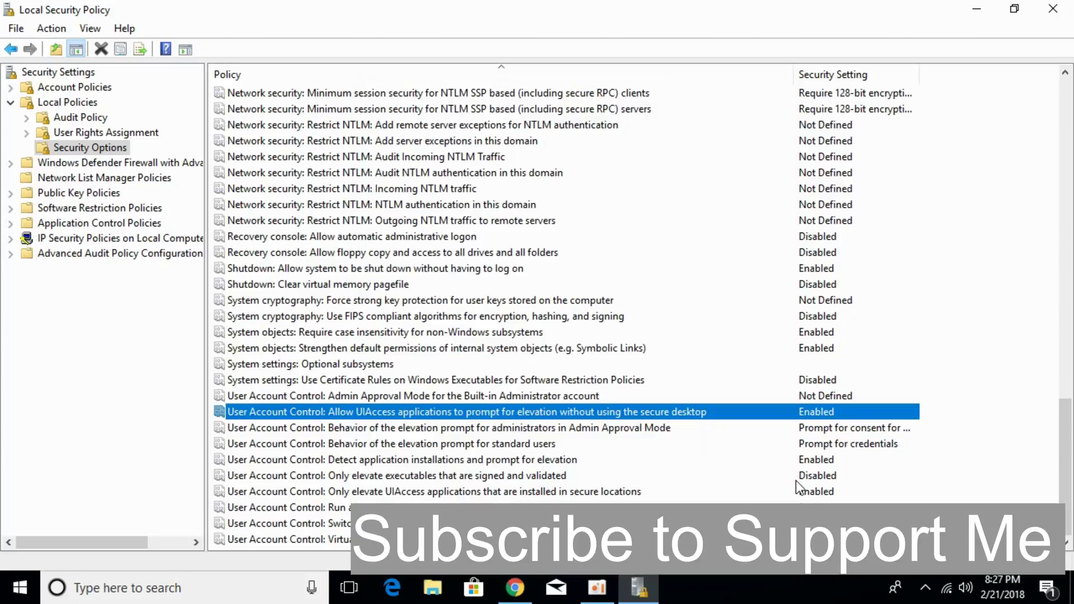
click(797, 495)
key(Down)
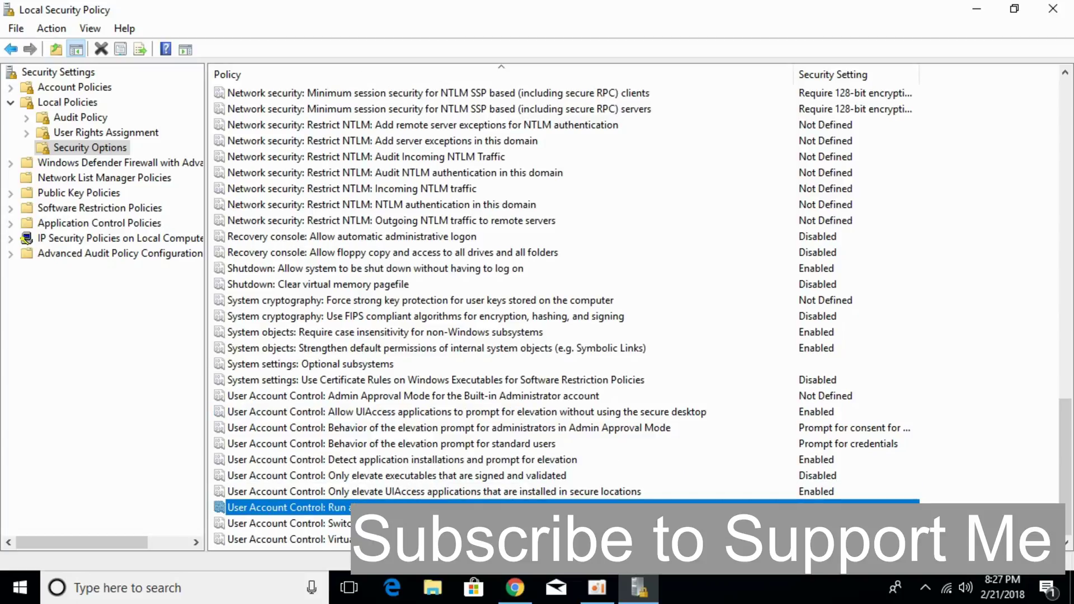
key(Up)
key(Down)
key(Up)
key(Down)
key(Up)
key(Down)
click(808, 463)
click(811, 507)
key(Down)
- Close the Local Security Policy window, returning to the desktop
click(1052, 9)
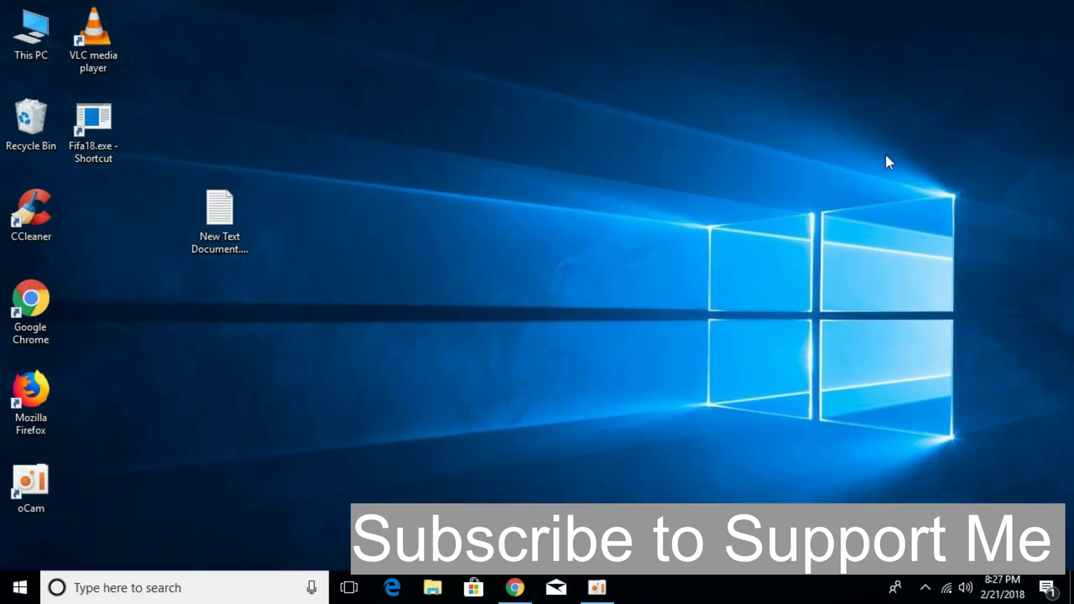